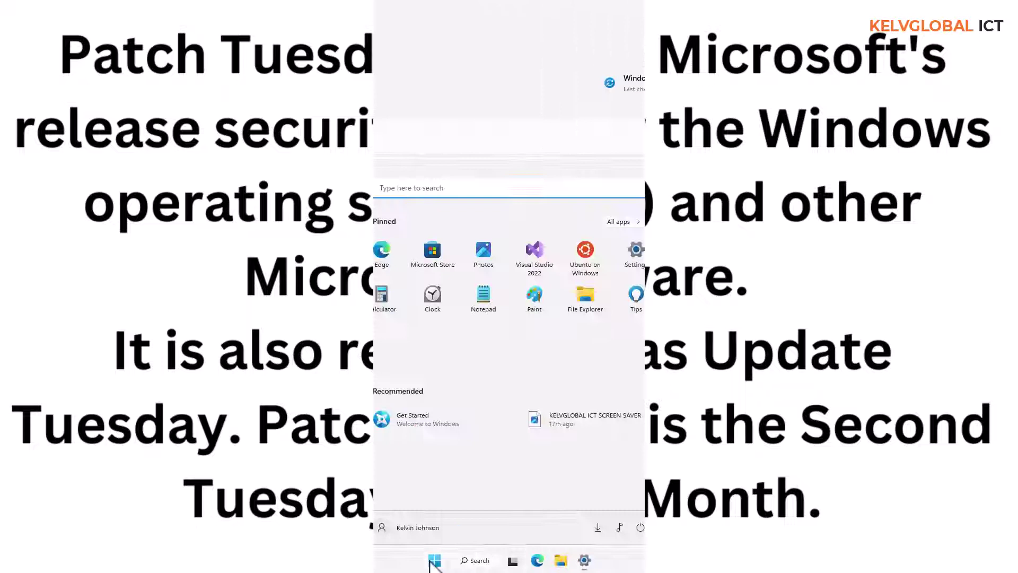
Search 'updates' from Start and open the Windows Update settings page.
type("updates")
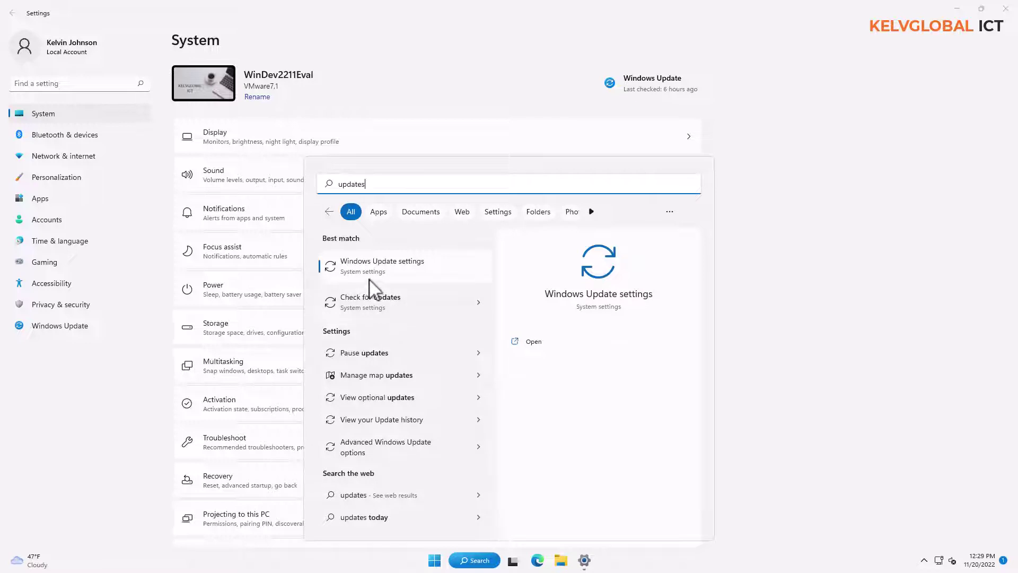
left_click(375, 307)
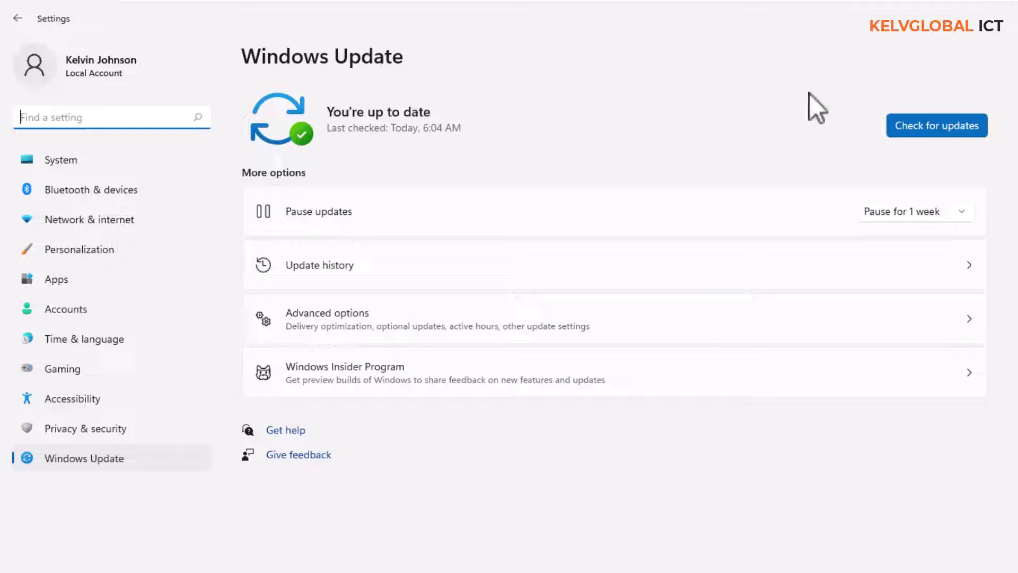
Start a check for new updates, then bring up the Start menu.
left_click(936, 124)
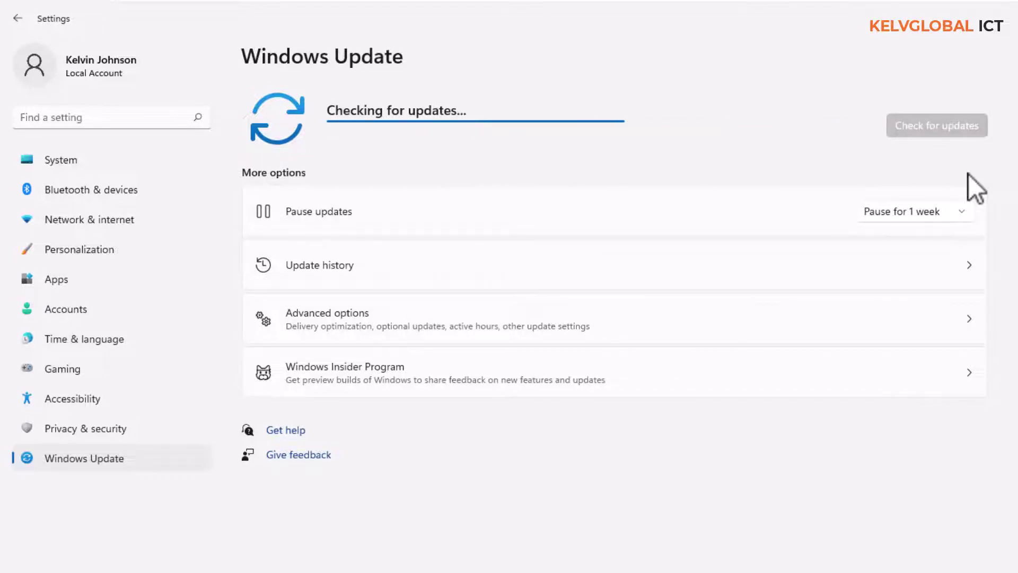
key("super")
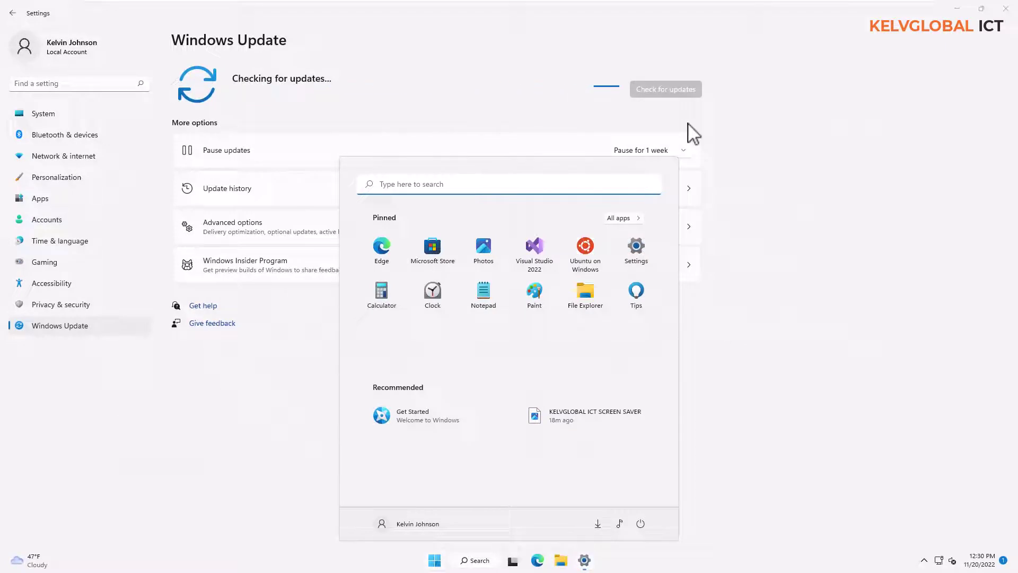
Run winver to show About Windows (Version 21H2, OS Build 22000.1281) and move it into view.
type("winv")
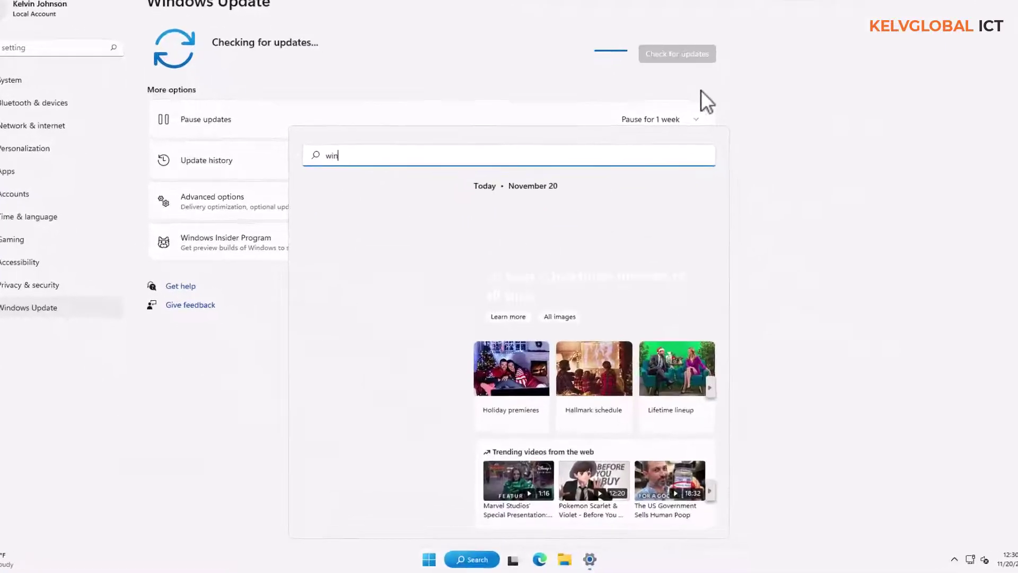
type("er")
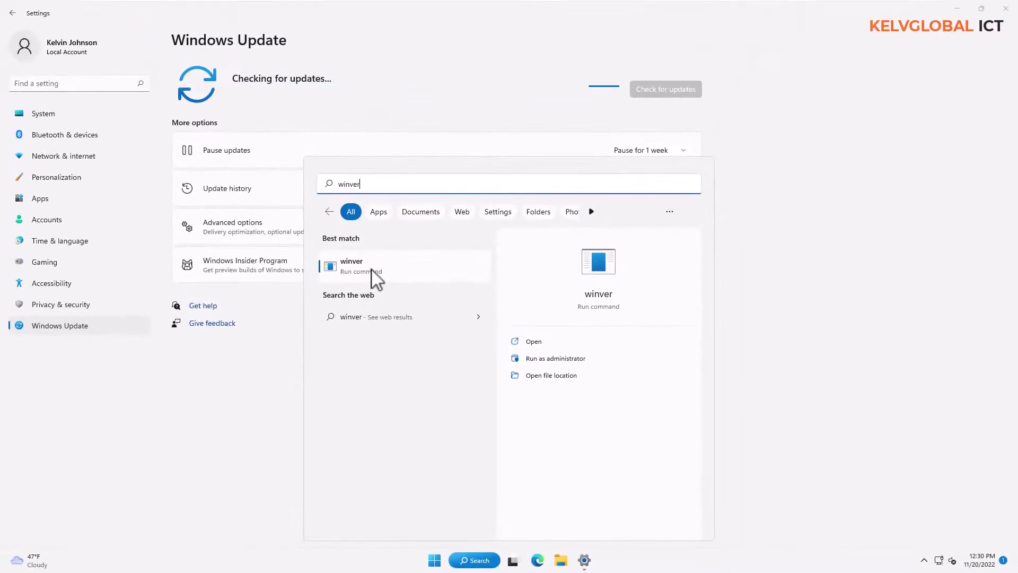
left_click(375, 276)
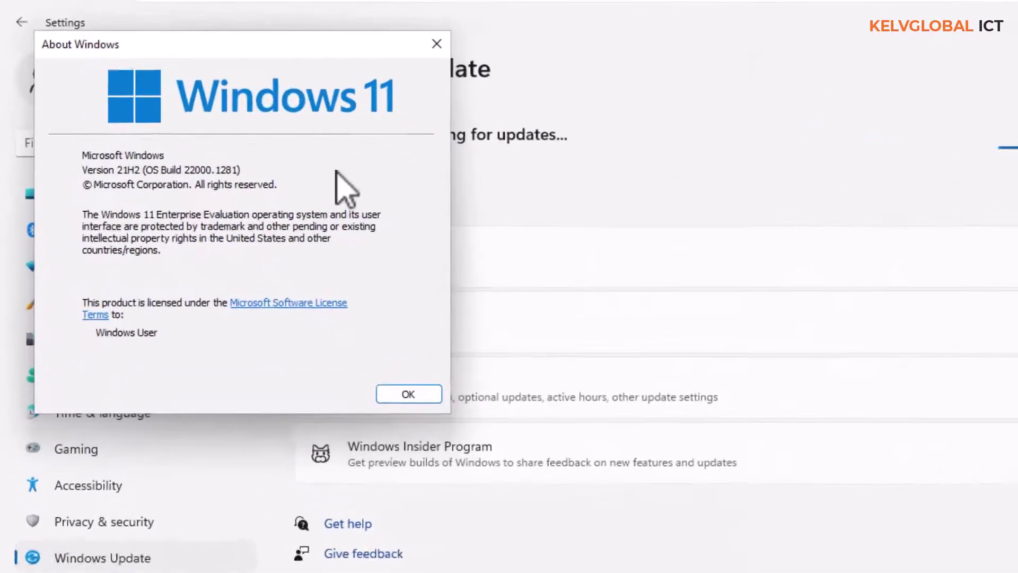
left_click_drag(217, 62, 449, 265)
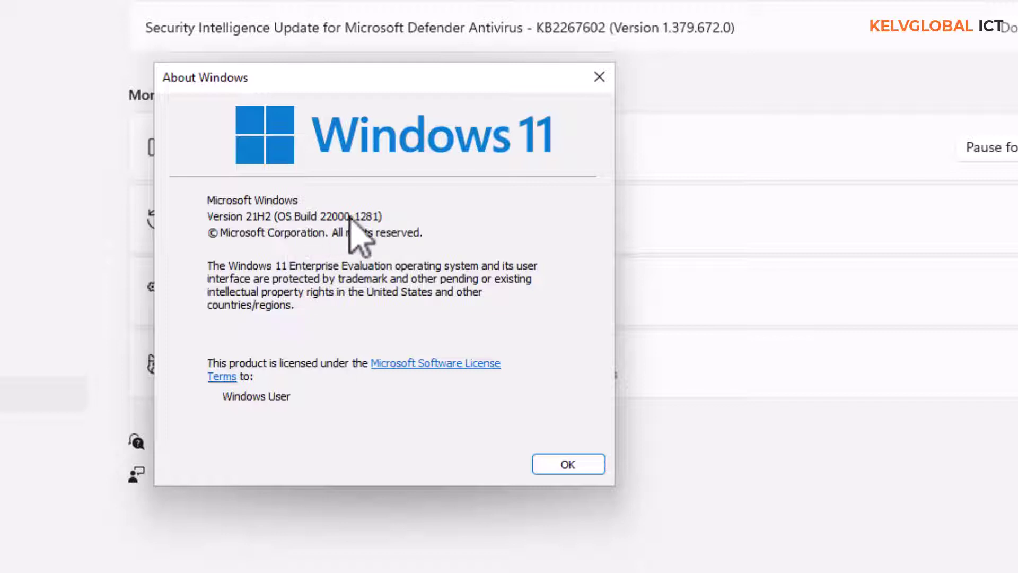
Close About Windows and view the Pause updates durations without choosing one.
left_click(595, 85)
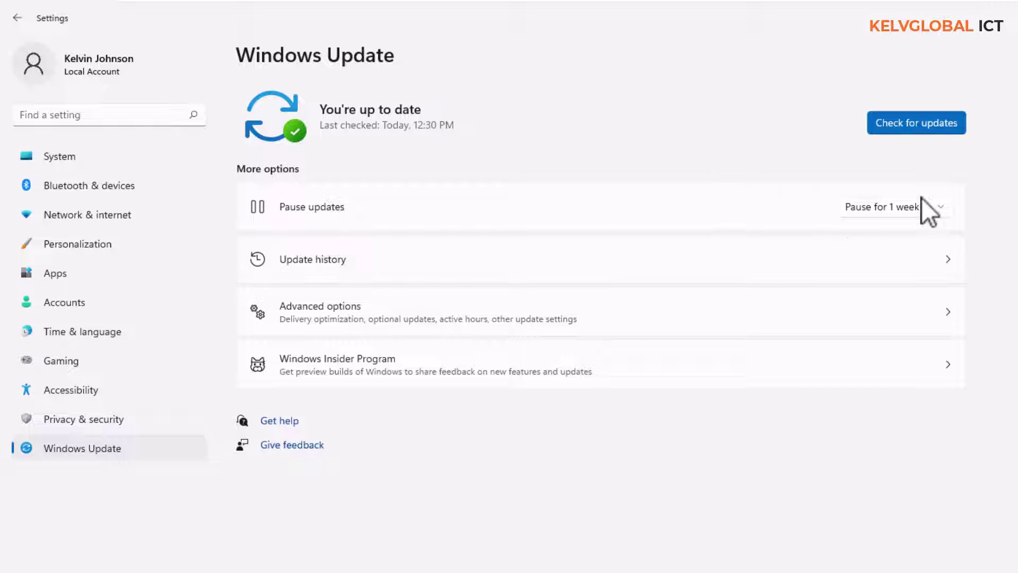
left_click(946, 208)
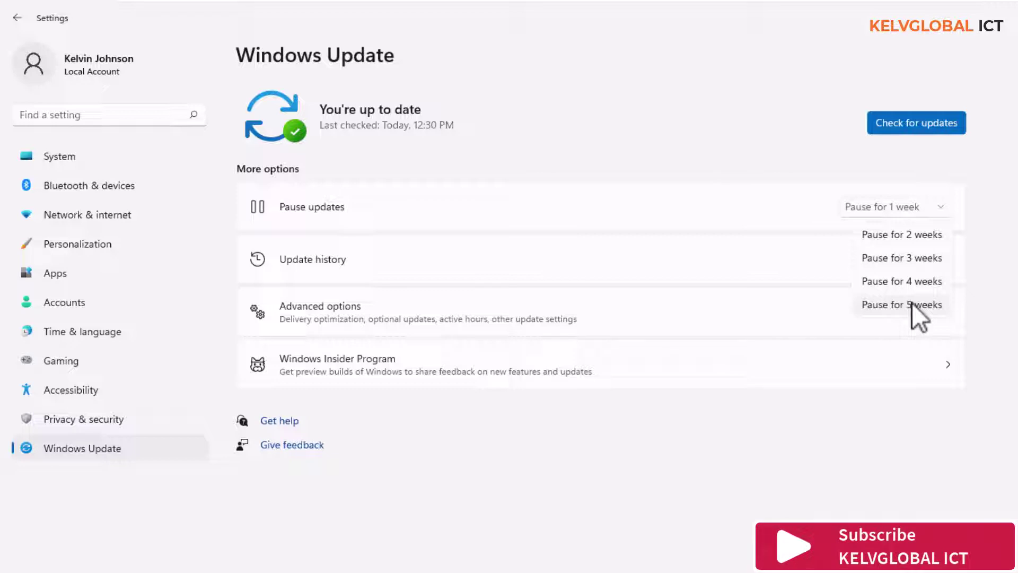
left_click(978, 239)
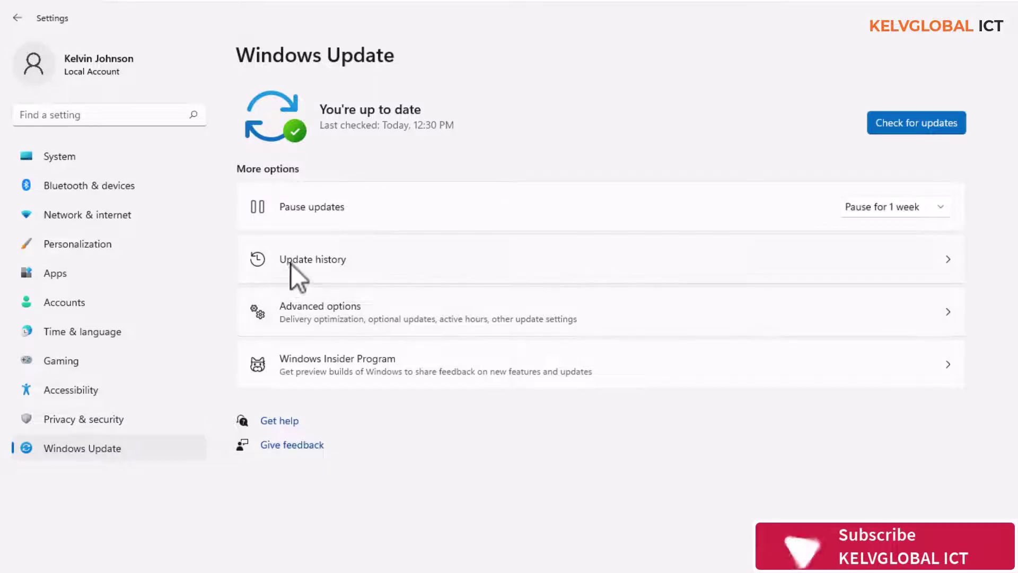
left_click(364, 259)
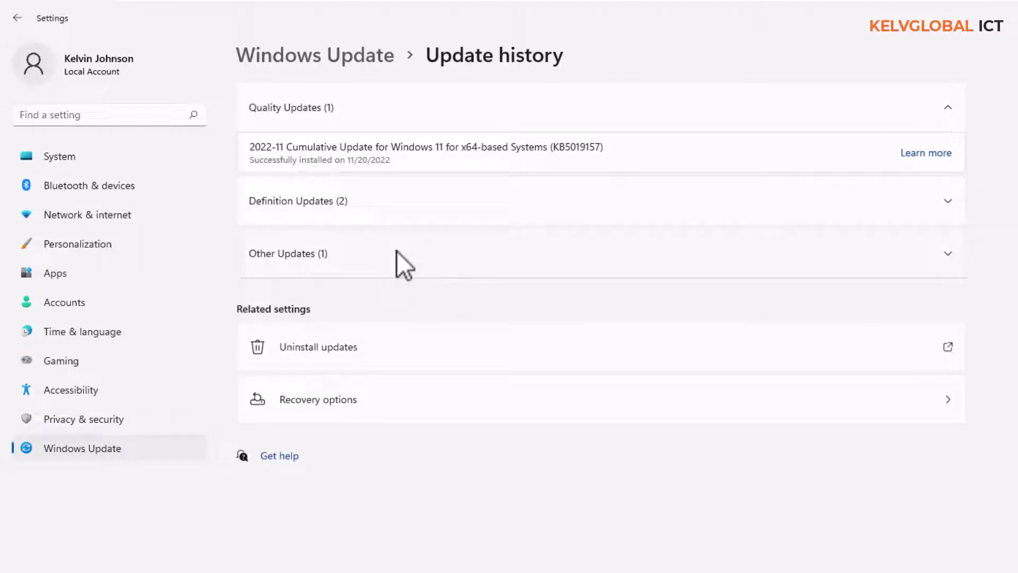
left_click(949, 199)
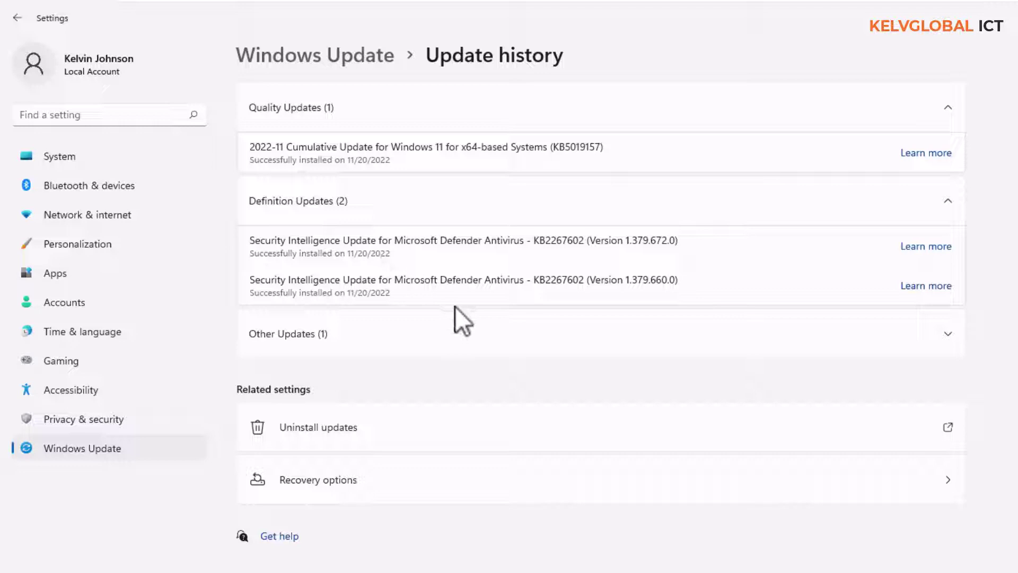
left_click(943, 331)
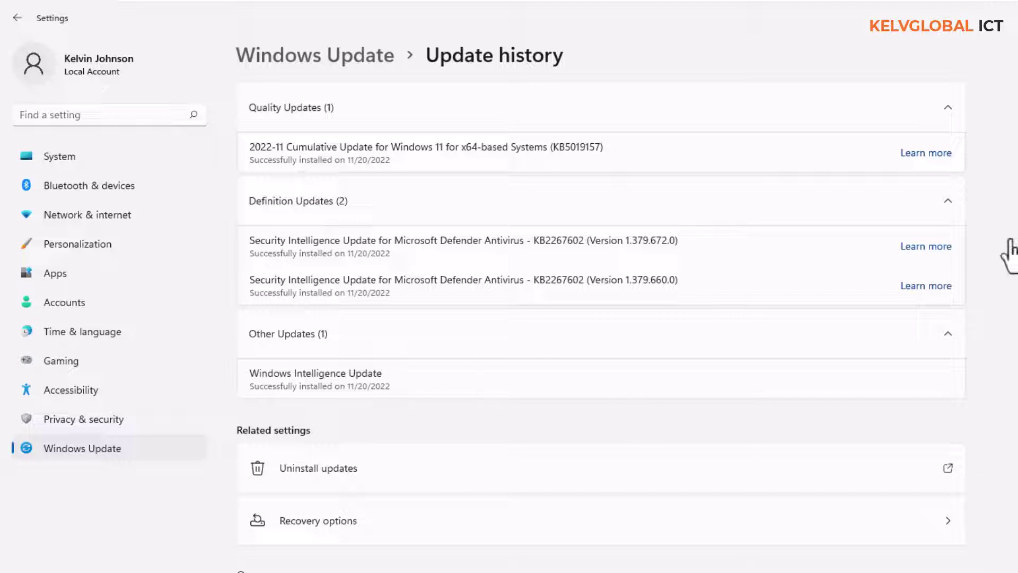
left_click(371, 59)
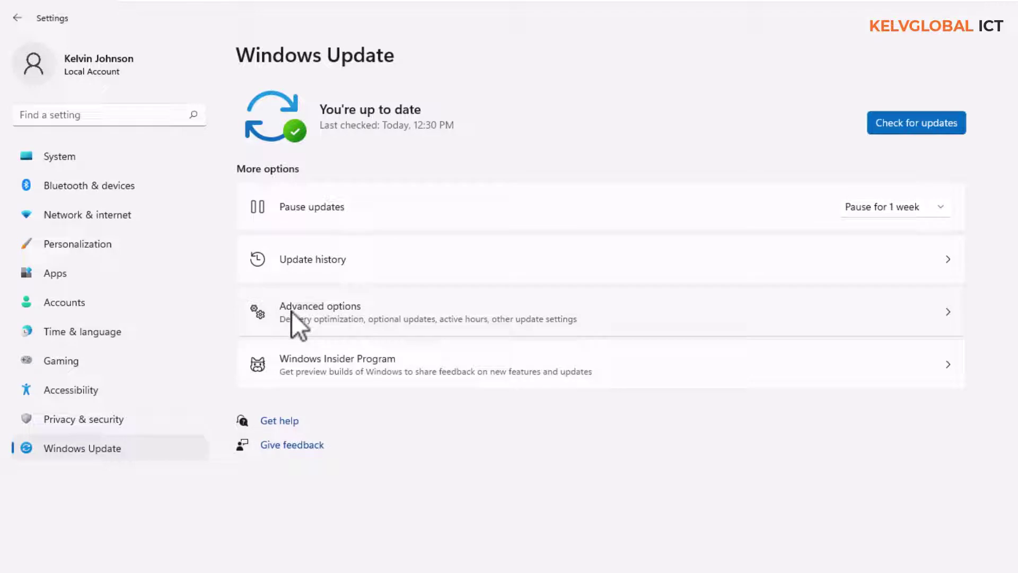
In Advanced options, enable updates for other Microsoft products and expand Active hours.
left_click(379, 318)
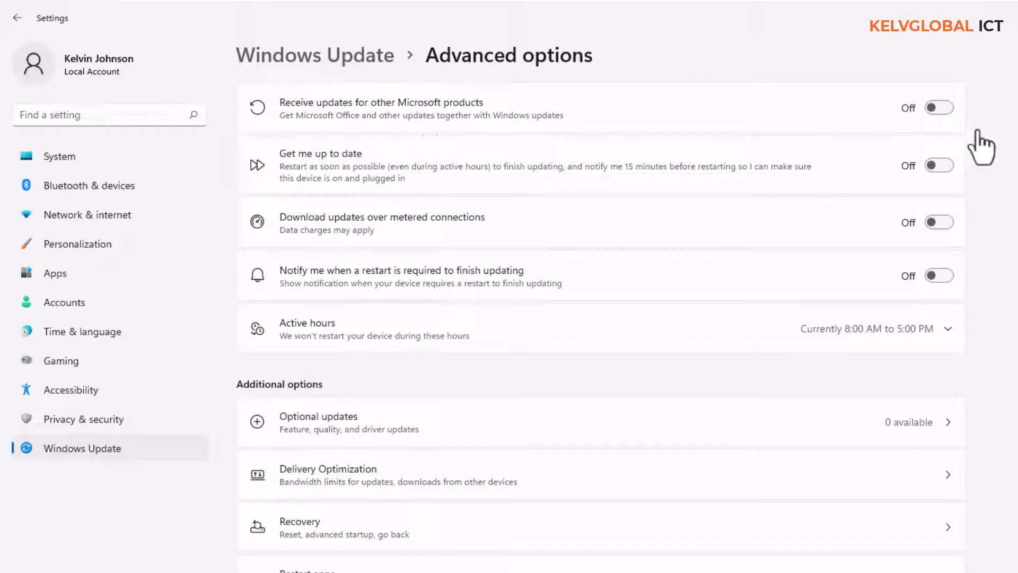
left_click(939, 107)
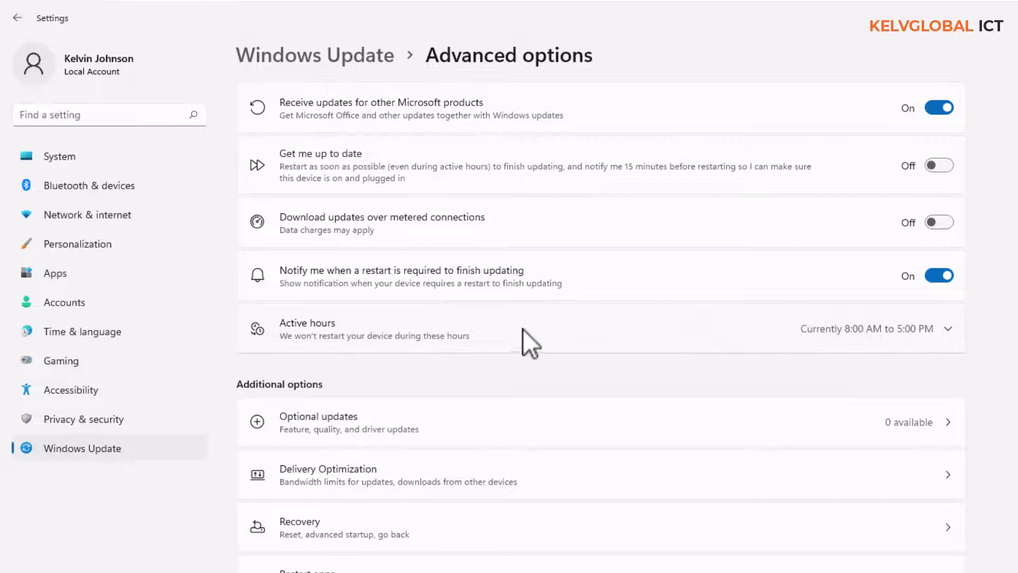
left_click(946, 326)
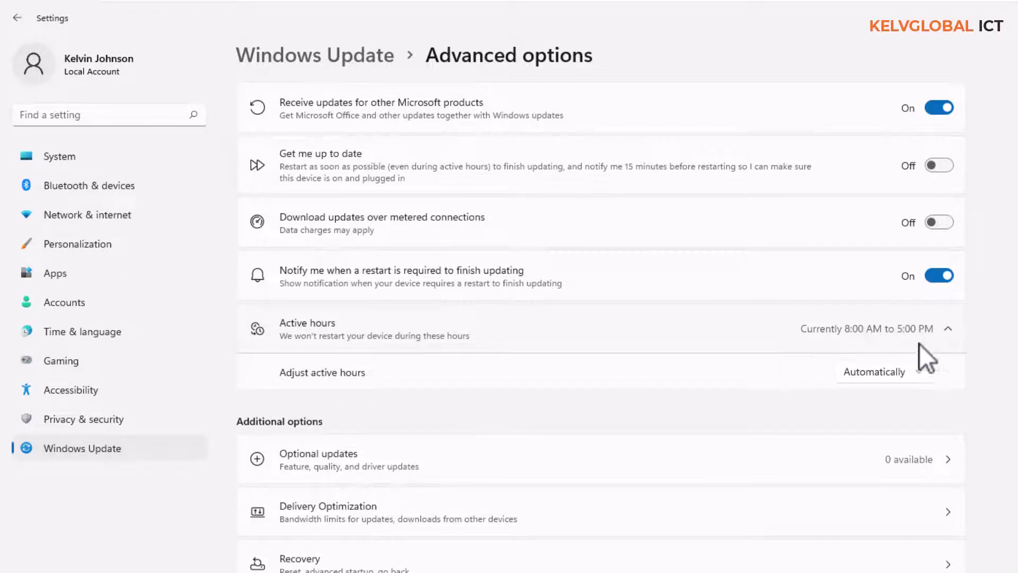
Switch active hours to Manually with an end time of 7:00 PM.
left_click(893, 373)
left_click(875, 349)
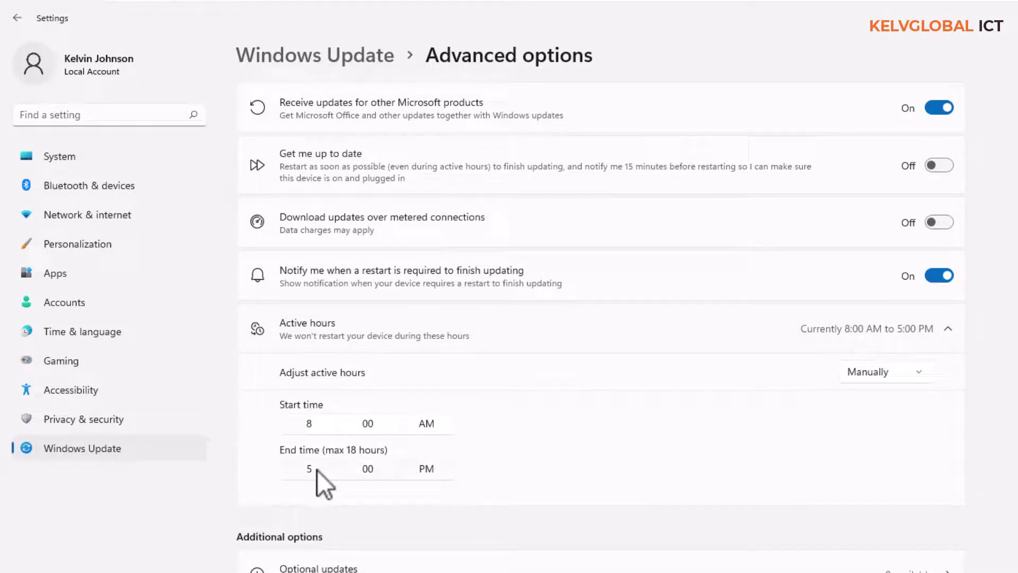
left_click(317, 470)
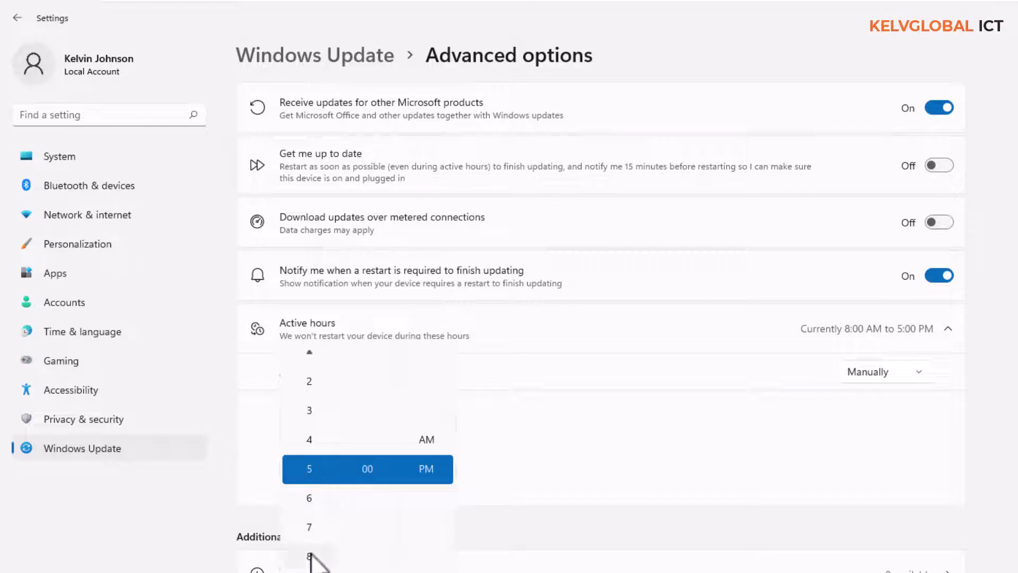
left_click(310, 526)
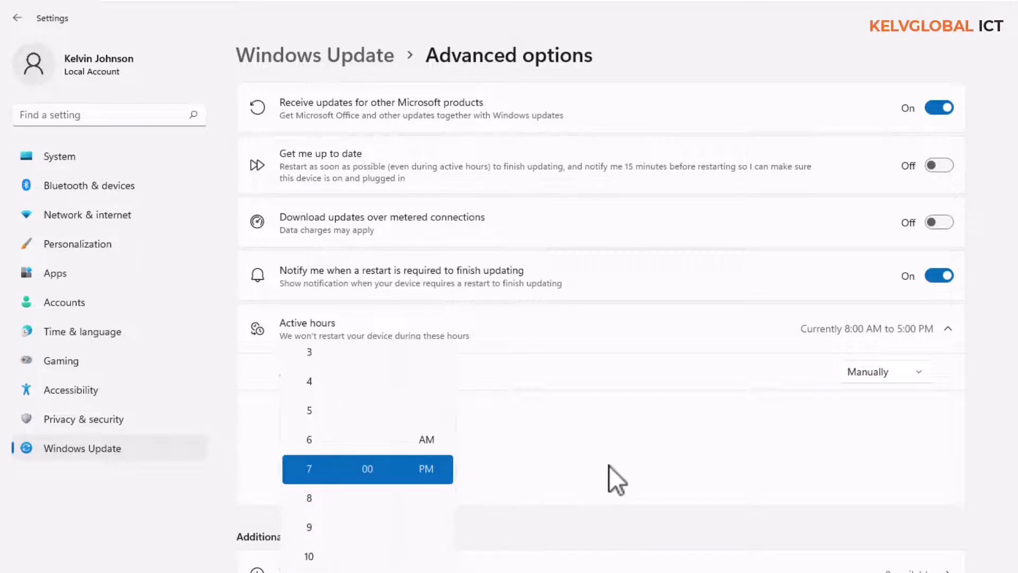
key("Return")
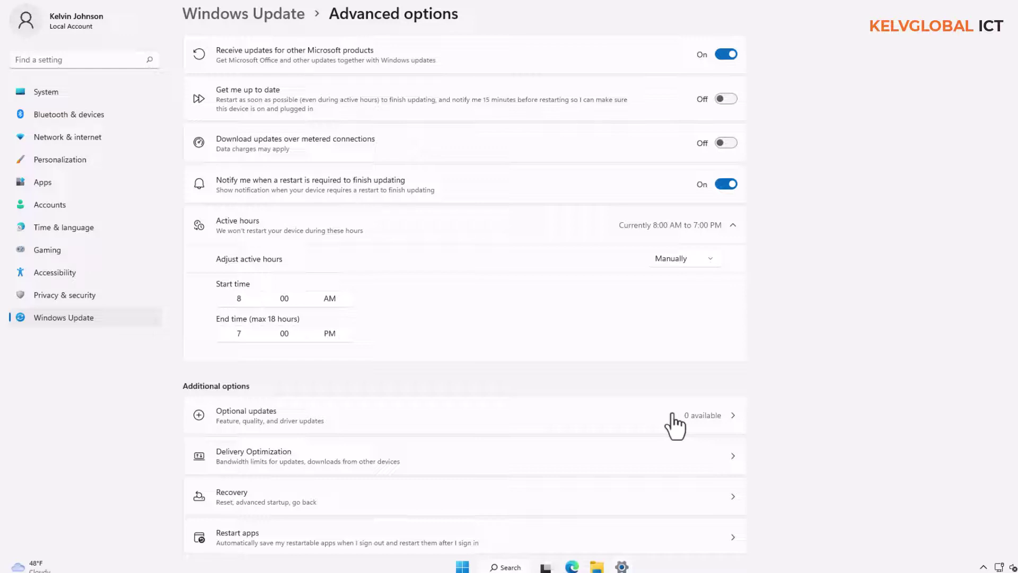
Launch Services in Standard view and open the Windows Update service's properties.
key("super")
type("servi")
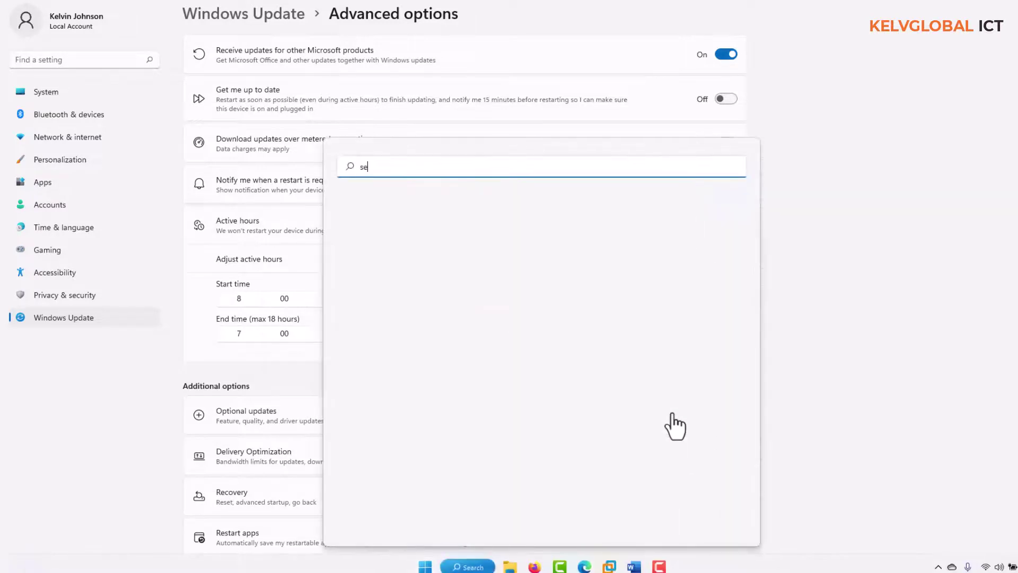
type("ces")
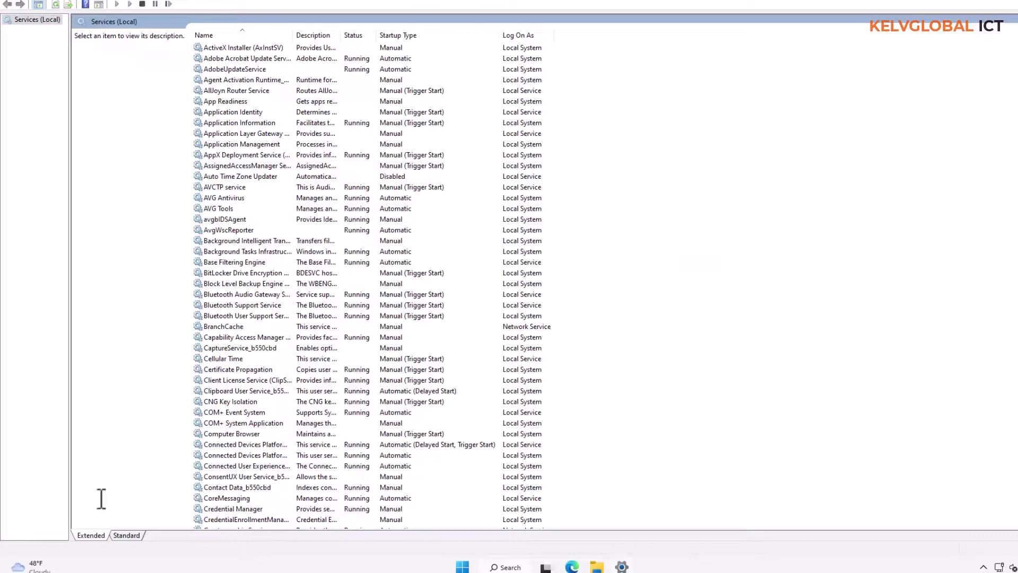
left_click(126, 535)
left_click(100, 462)
key("w")
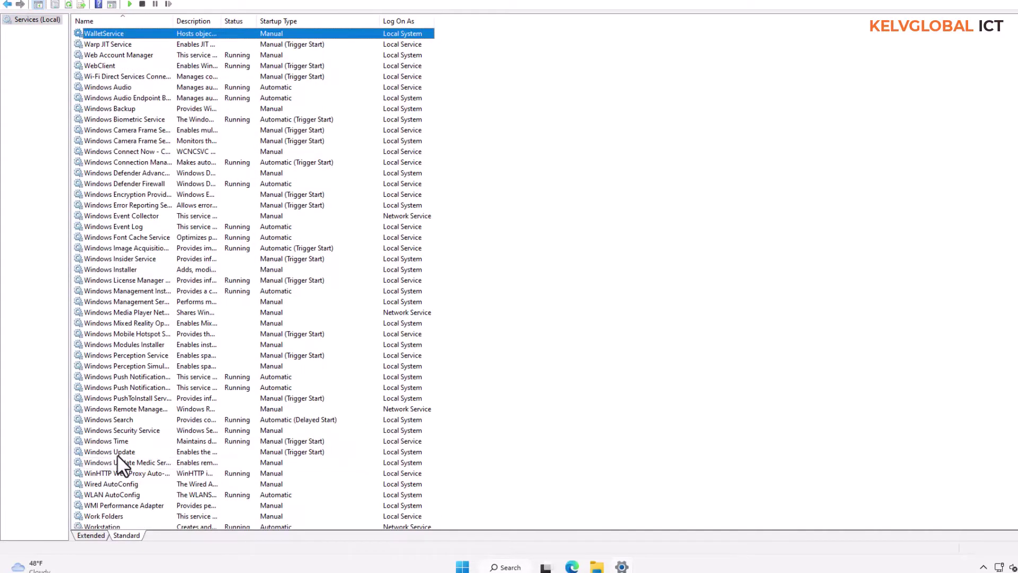
left_click(175, 452)
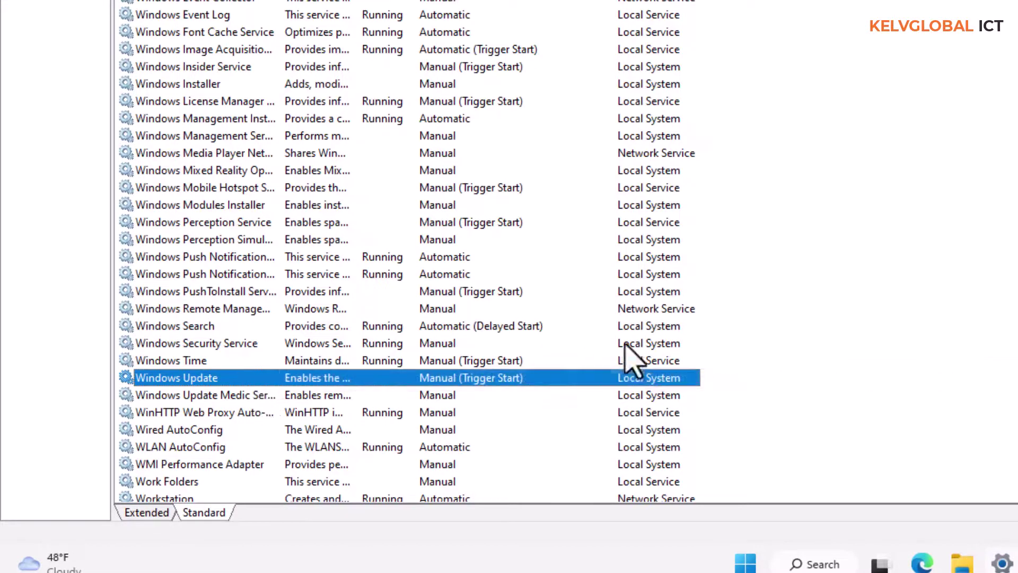
double_click(237, 379)
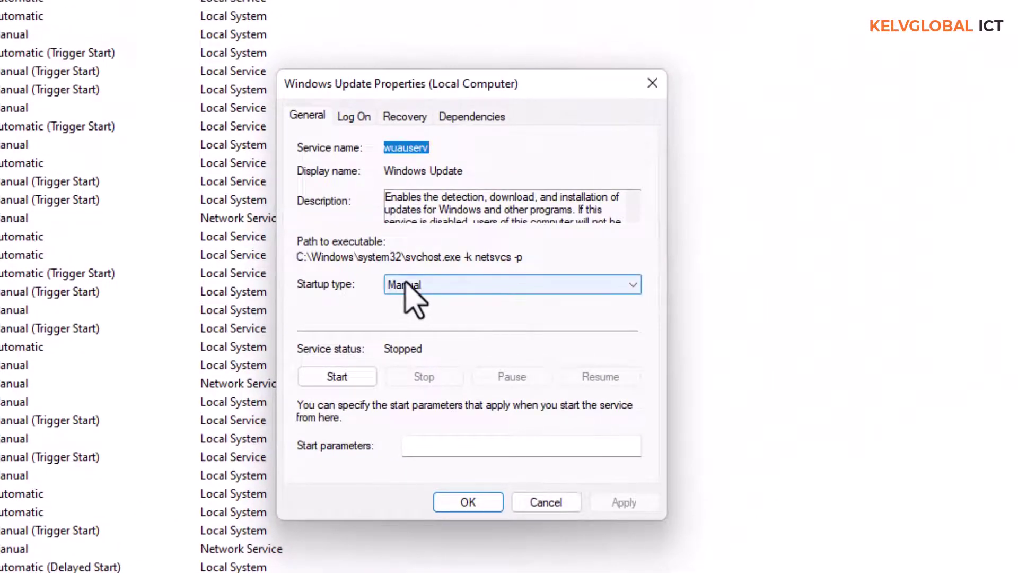
Set the Windows Update startup type to Disabled, apply it and close with OK.
left_click(448, 289)
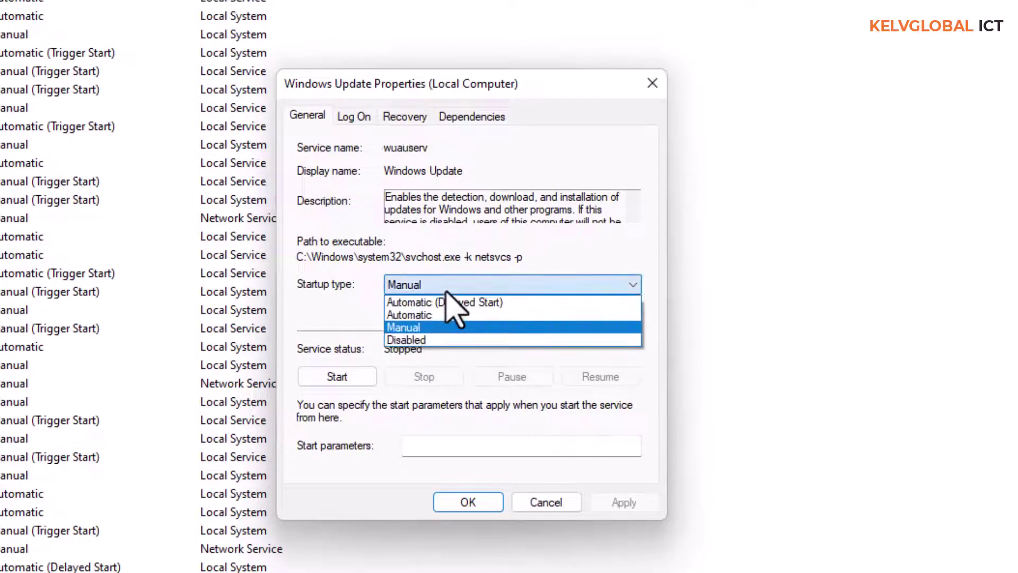
left_click(429, 342)
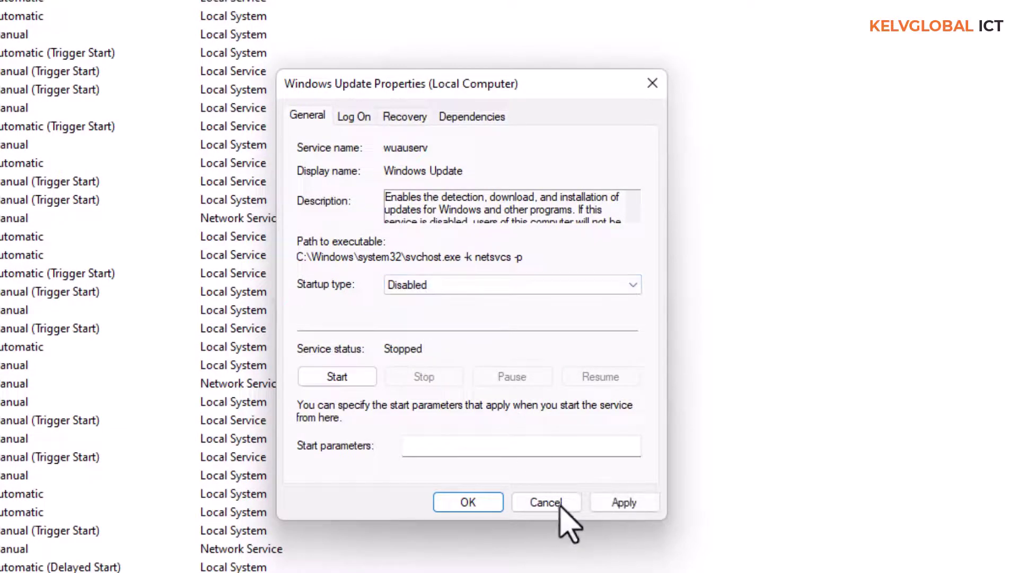
left_click(615, 500)
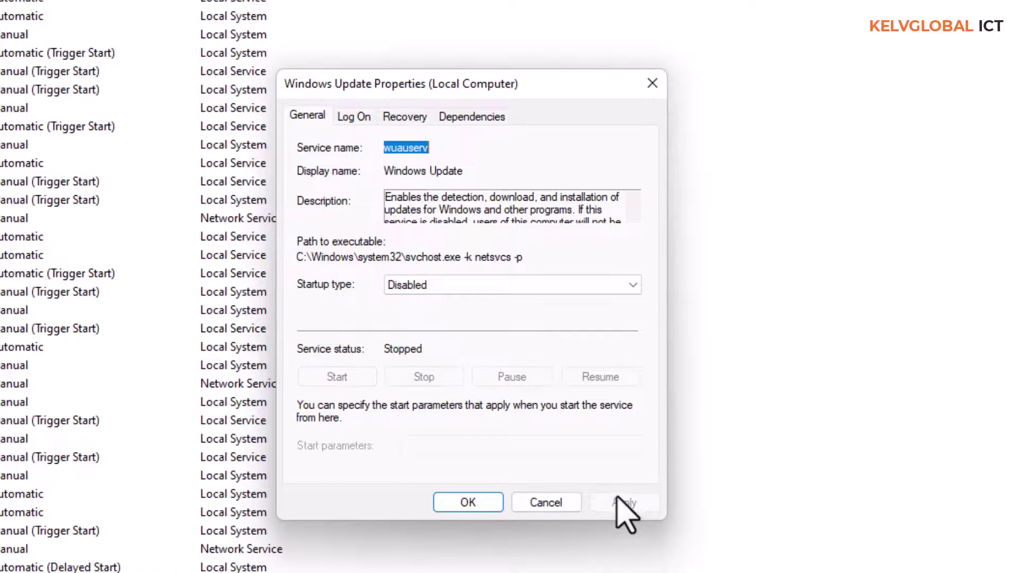
left_click(465, 502)
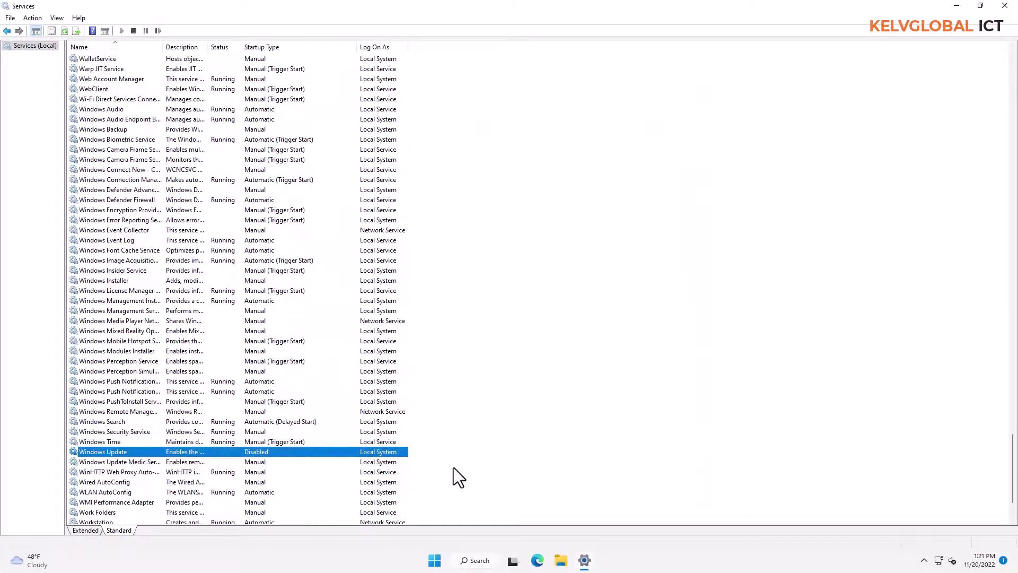
Return to the main Windows Update page in Settings and run Check for updates.
left_click(584, 560)
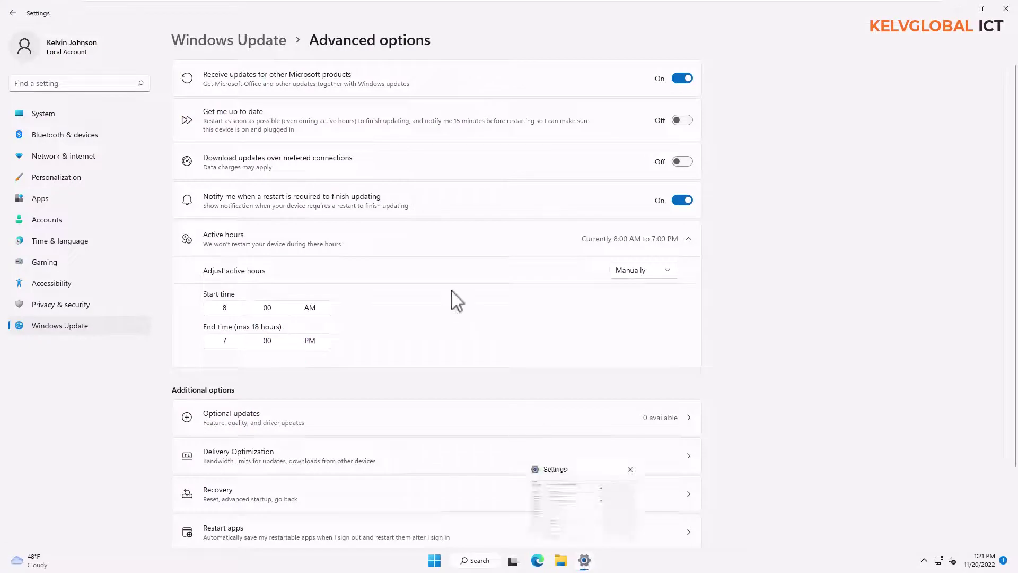
left_click(267, 48)
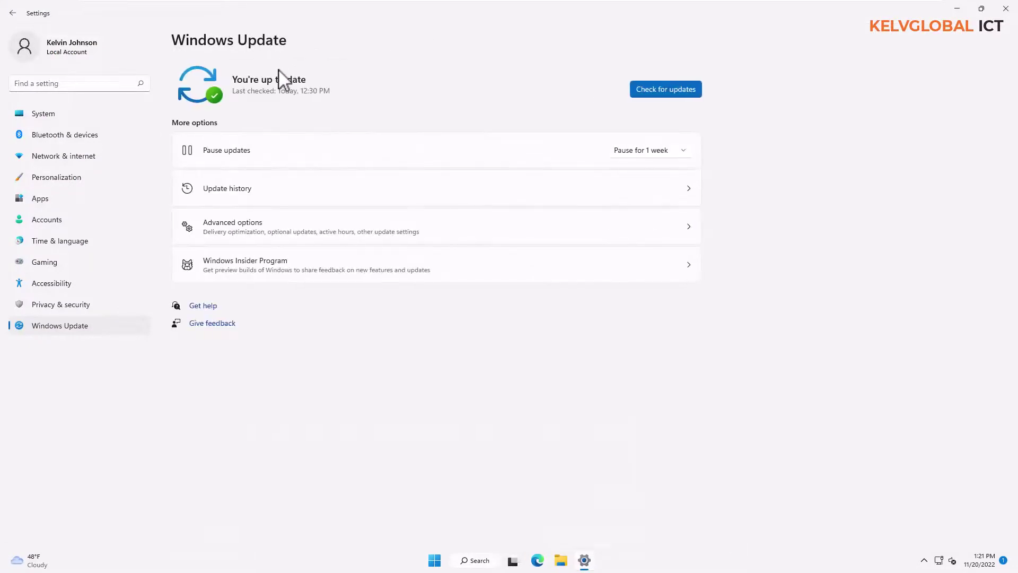
left_click(654, 94)
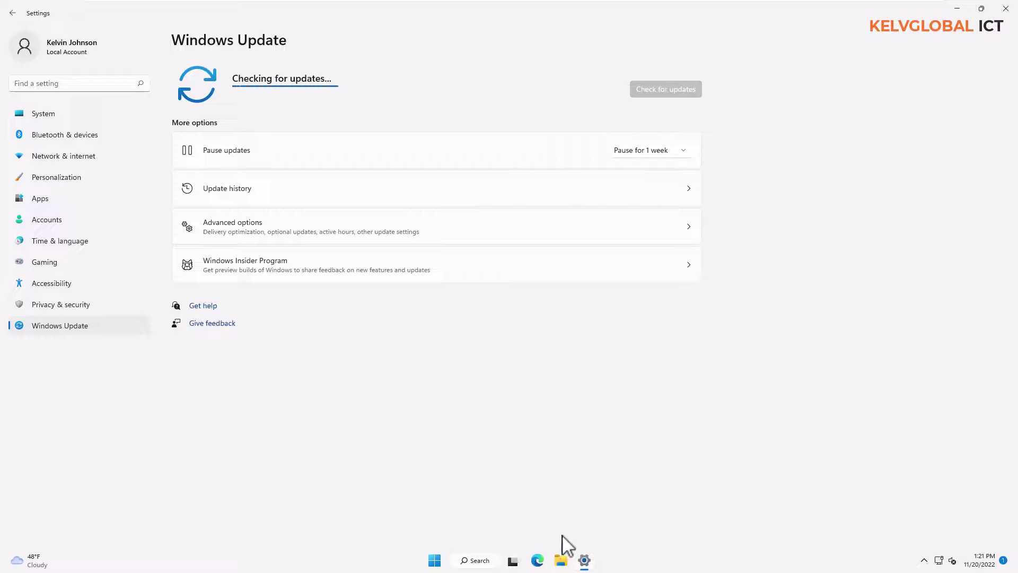
left_click(585, 561)
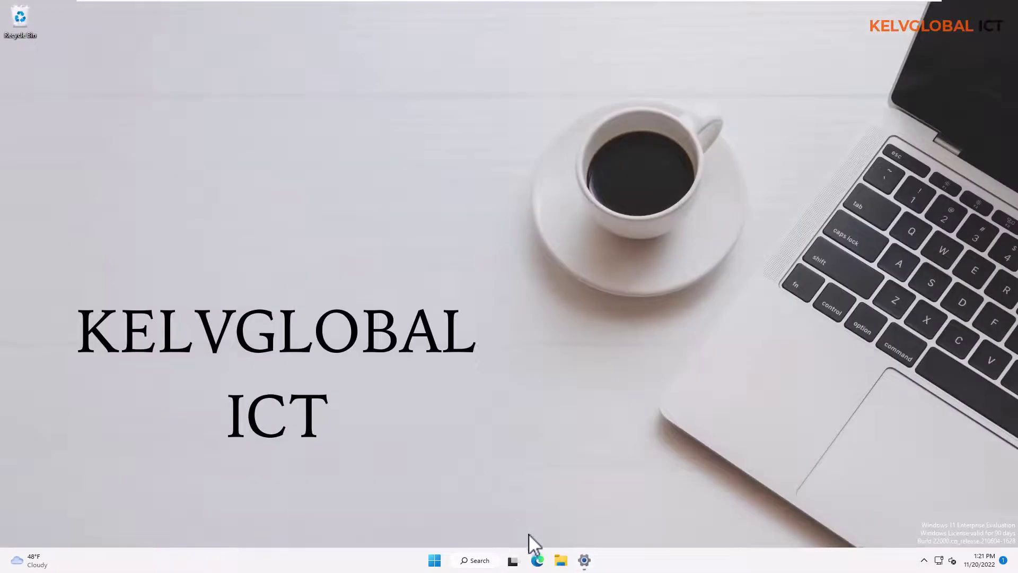
left_click(585, 560)
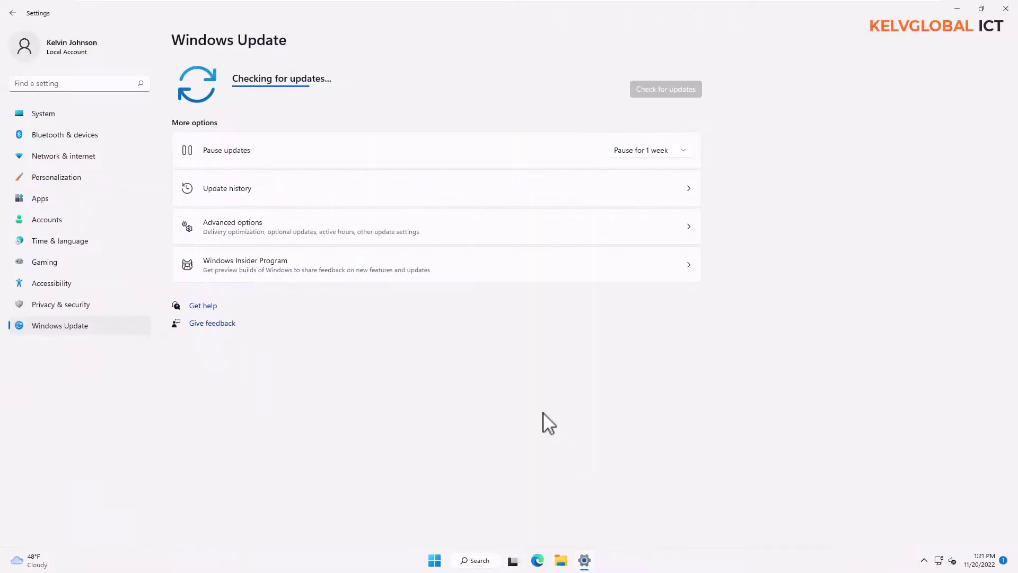
Run services.msc from the Win+R Run box to reopen the Services console.
key("super+r")
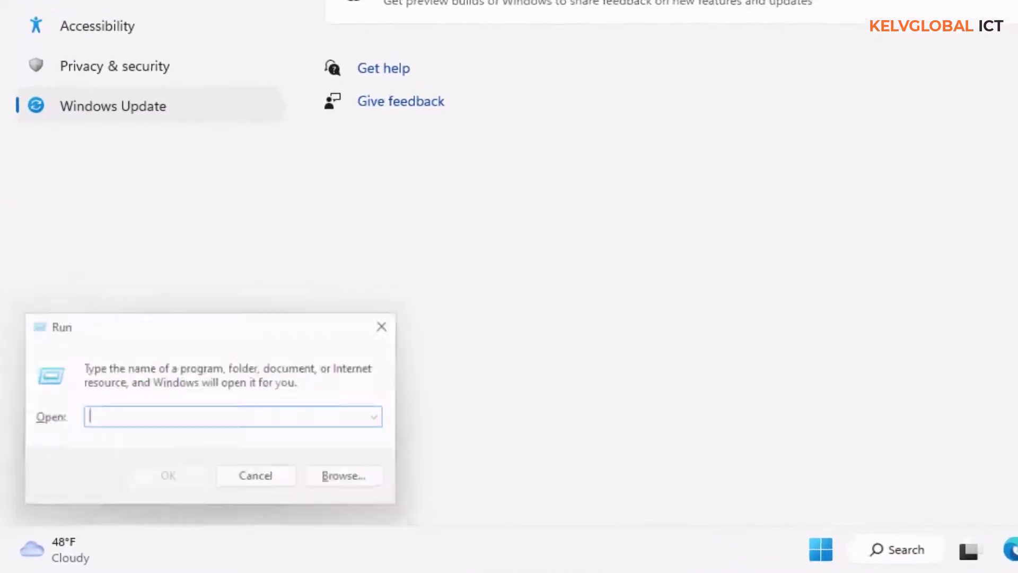
type("serv")
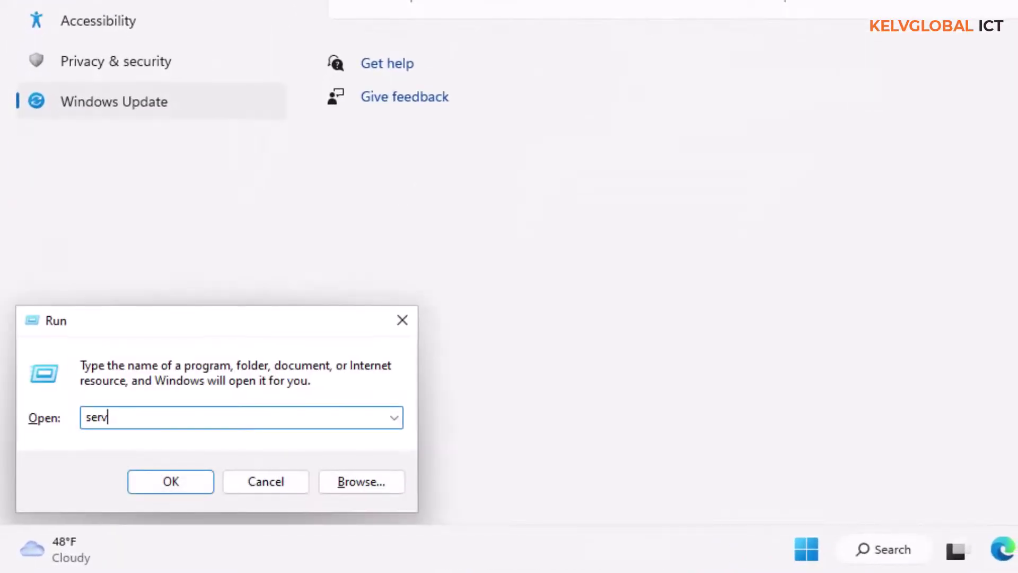
type("ices.m")
key("BackSpace")
type(".msc")
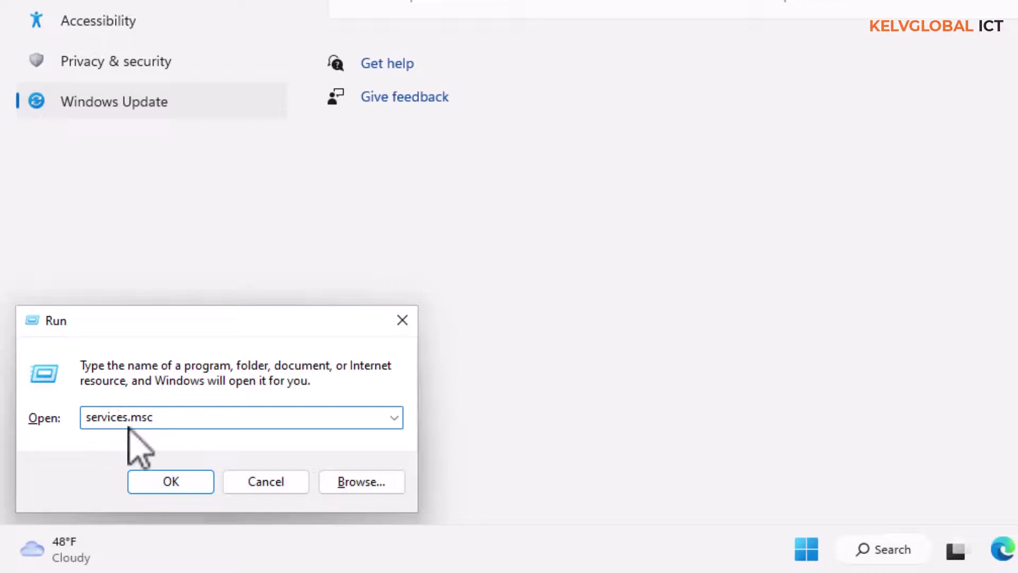
left_click(185, 481)
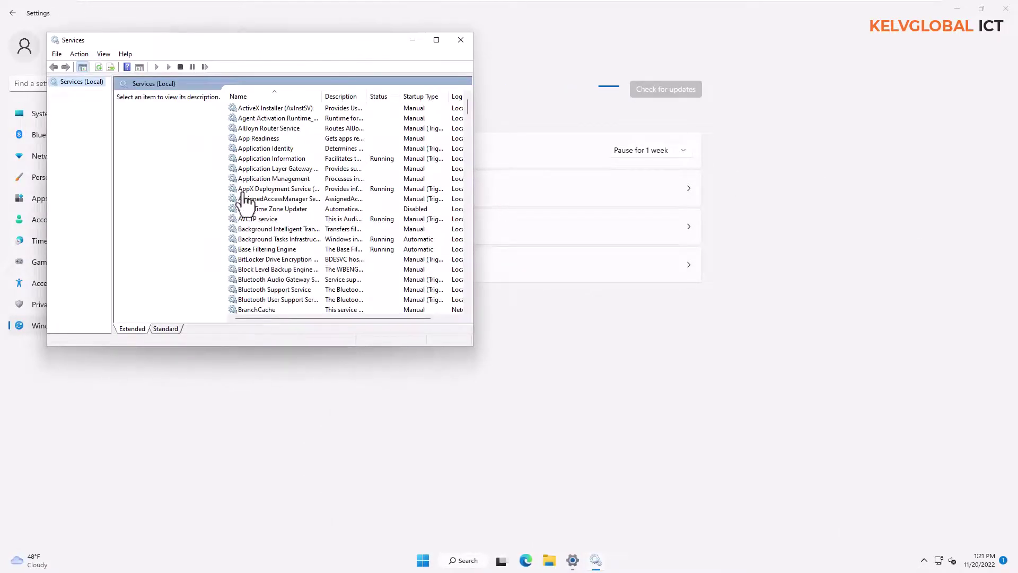
Maximize Services, show the Standard view, and select the Windows Update service.
left_click(436, 41)
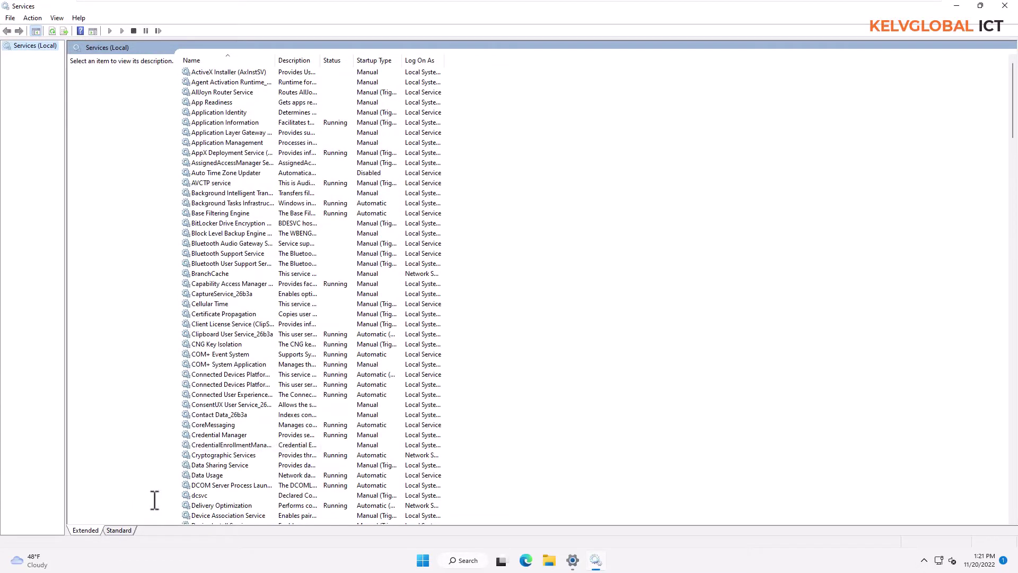
left_click(119, 529)
left_click(129, 471)
key("w")
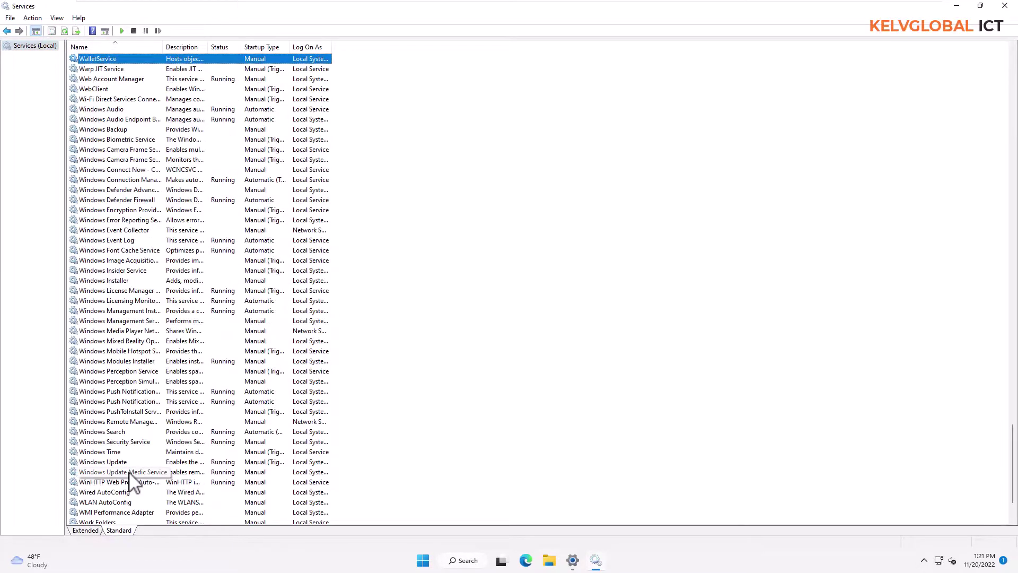
left_click(111, 462)
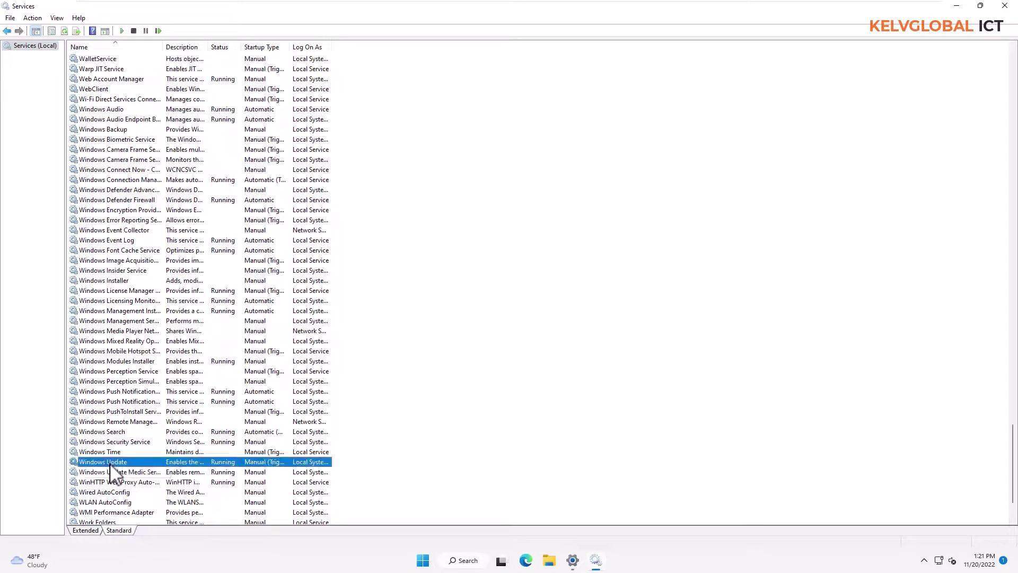
In Windows Update properties, set startup type to Disabled, stop the service, and apply.
right_click(111, 464)
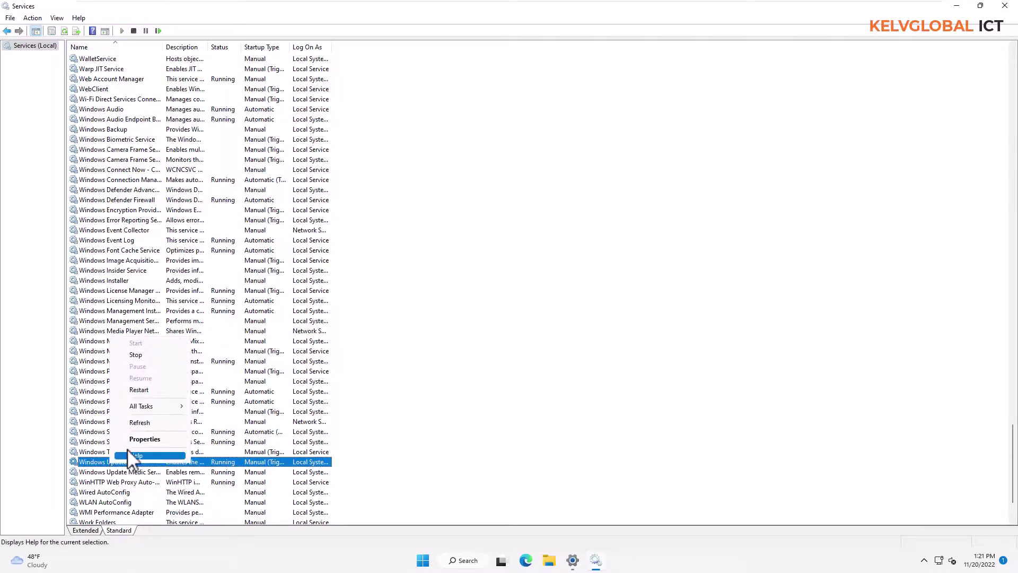
left_click(143, 439)
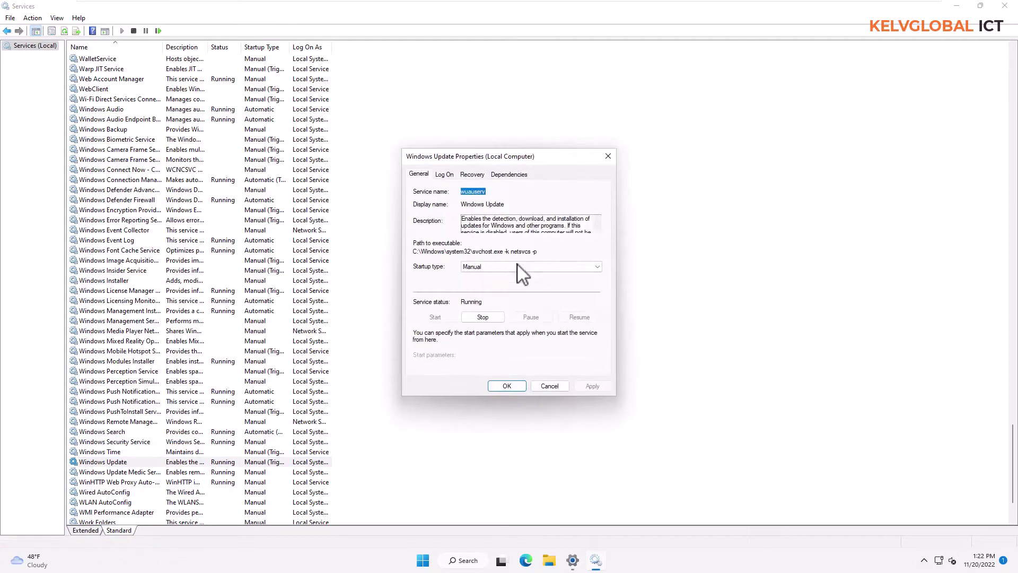
left_click(518, 266)
left_click(485, 297)
left_click(490, 320)
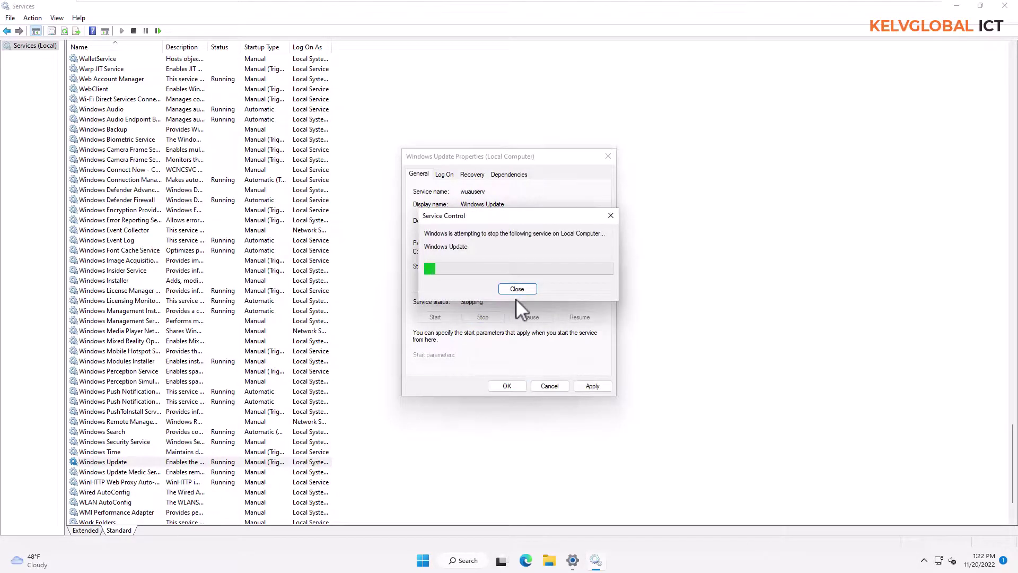
left_click(591, 389)
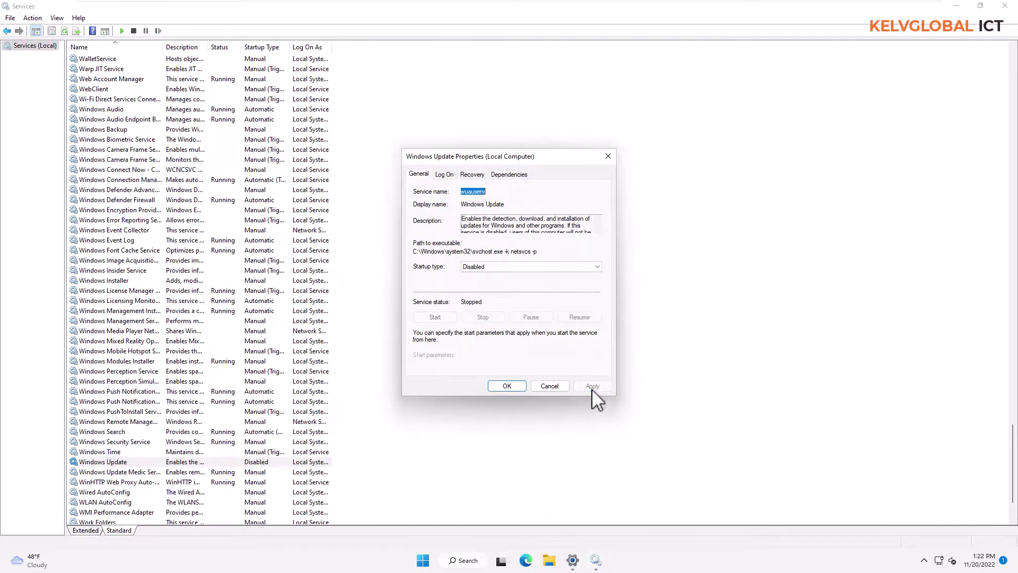
left_click(505, 386)
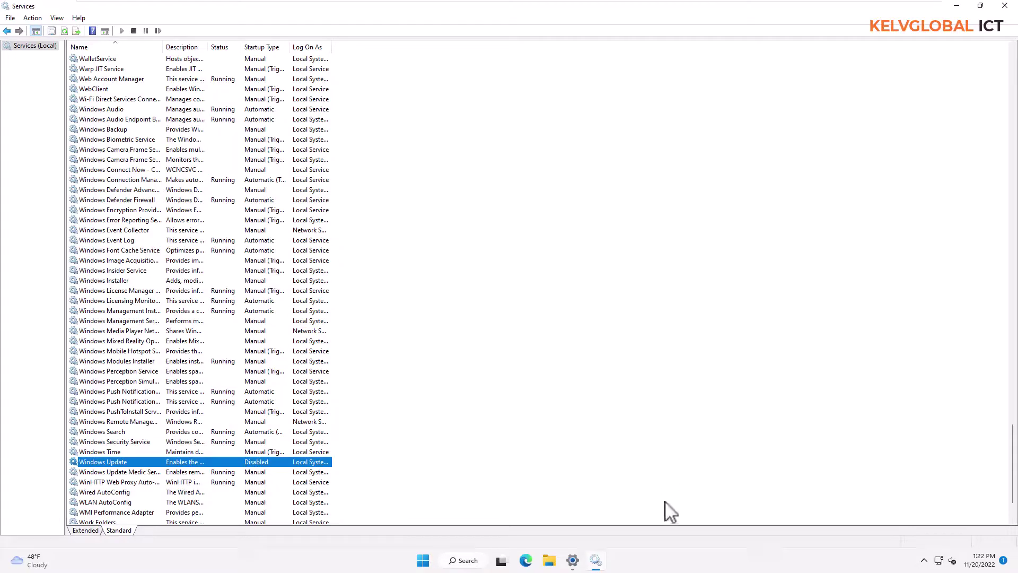
Run Check for updates again in Settings, glancing at the Services console before returning.
left_click(572, 560)
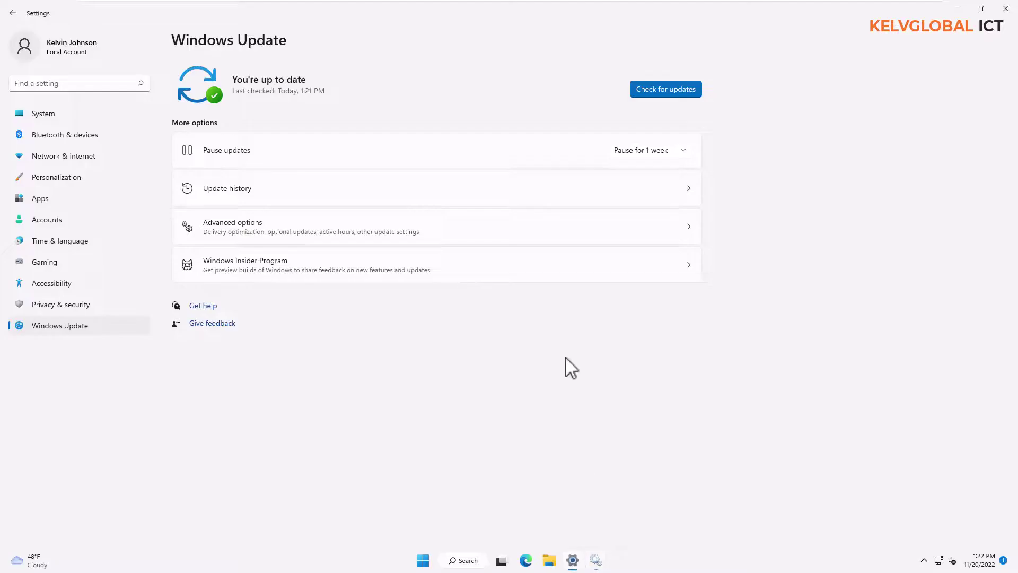
left_click(673, 89)
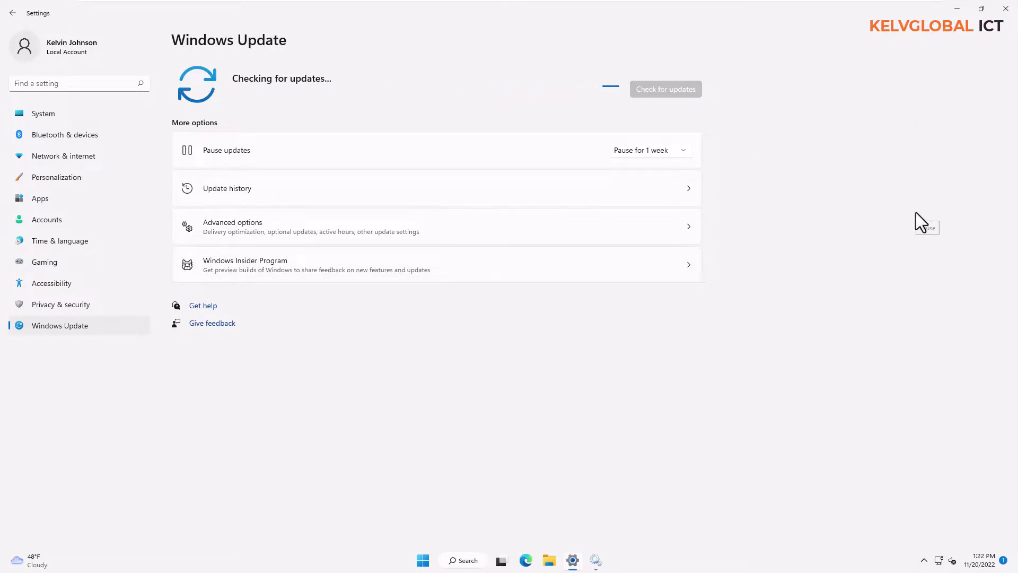
key("alt+Tab")
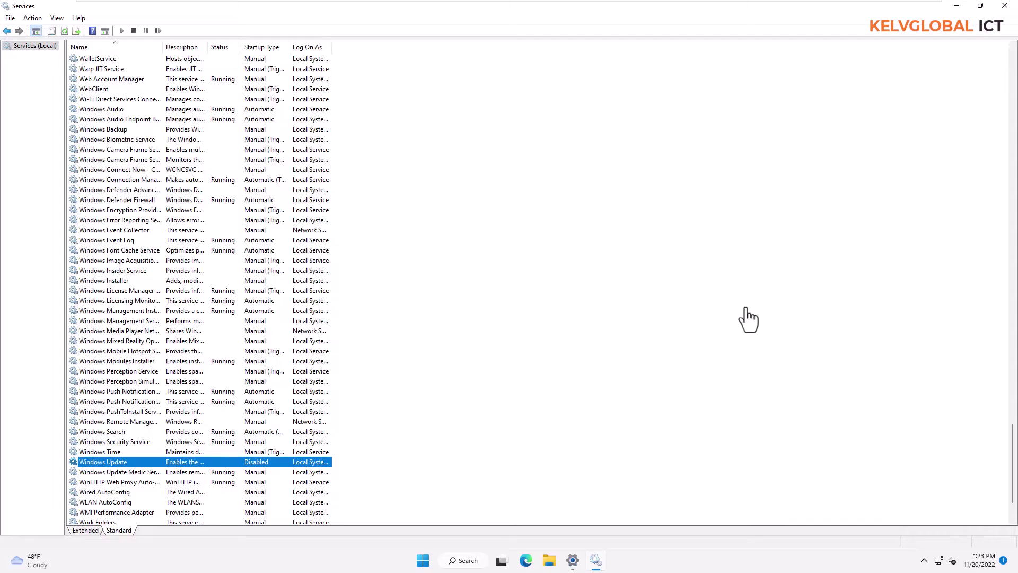
left_click(572, 561)
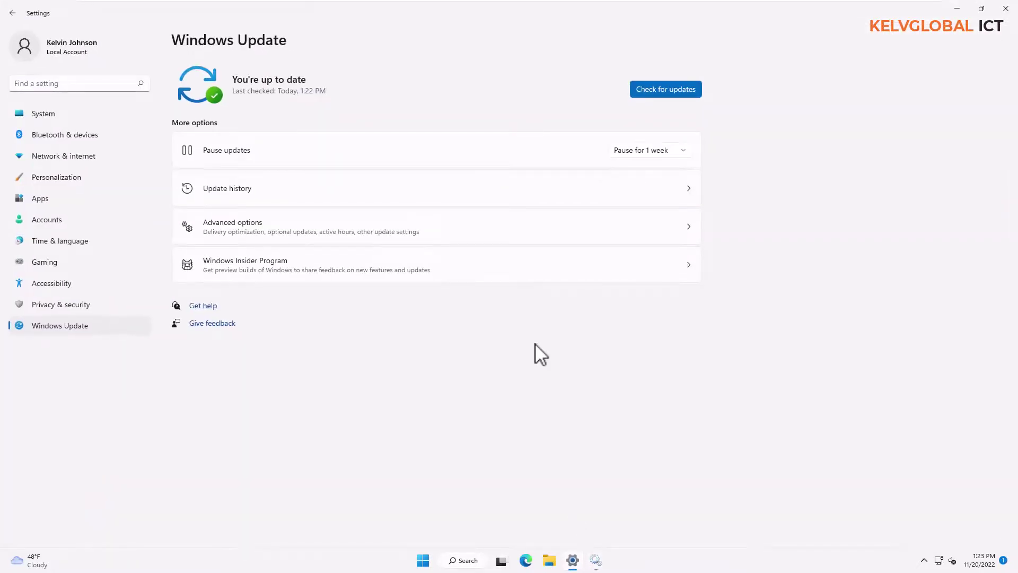